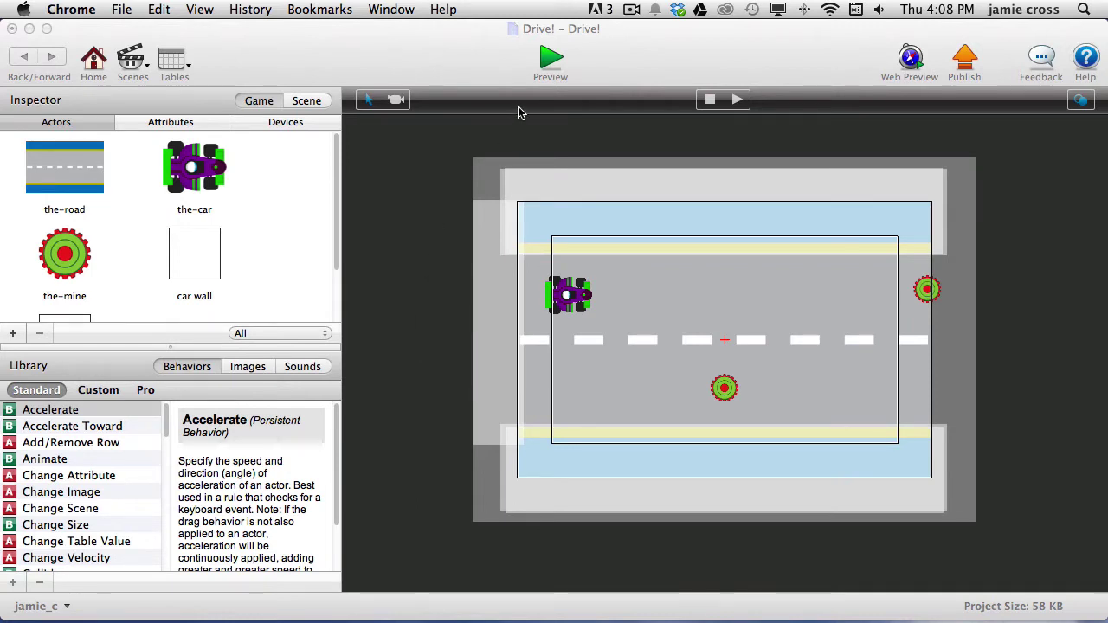
# Launch the Drive! preview and steer the car down across the road
pyautogui.click(551, 62)
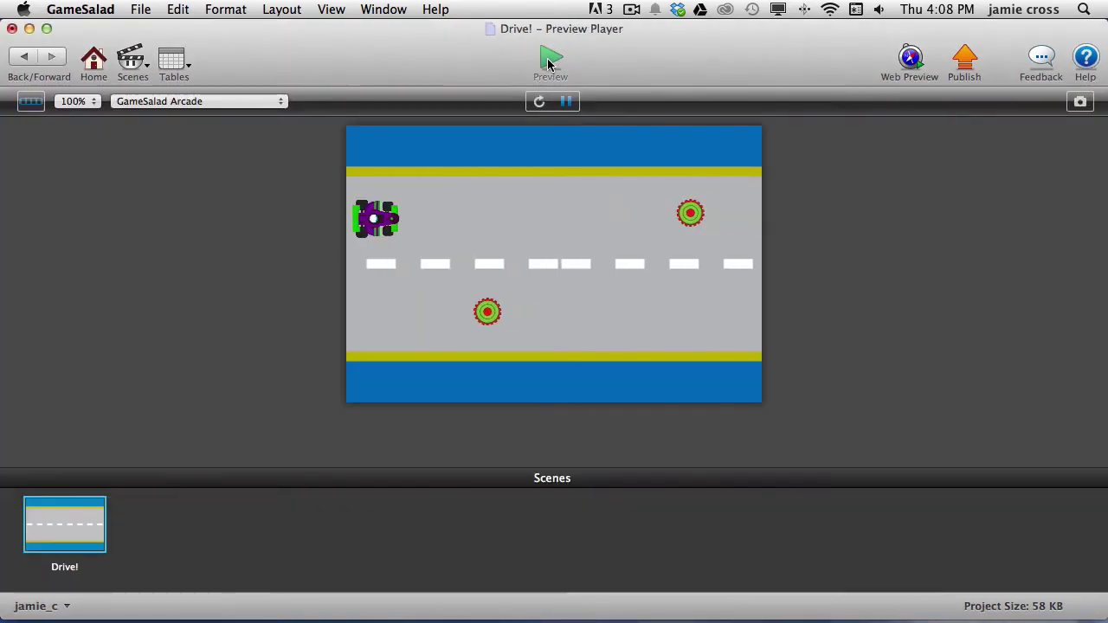
pyautogui.press('Down')
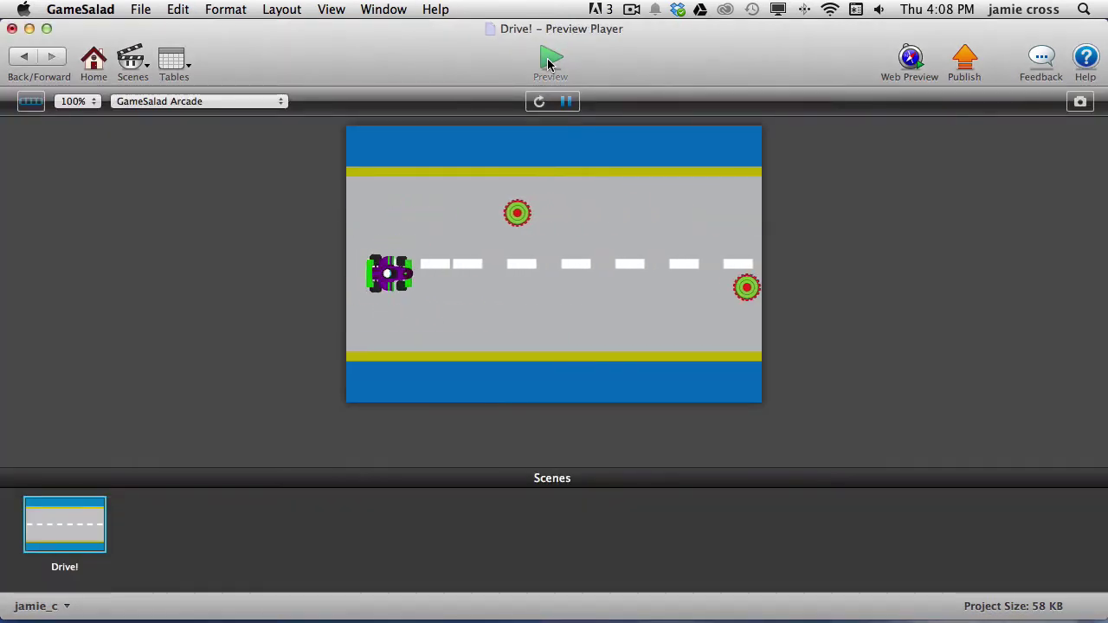
pyautogui.press('Down')
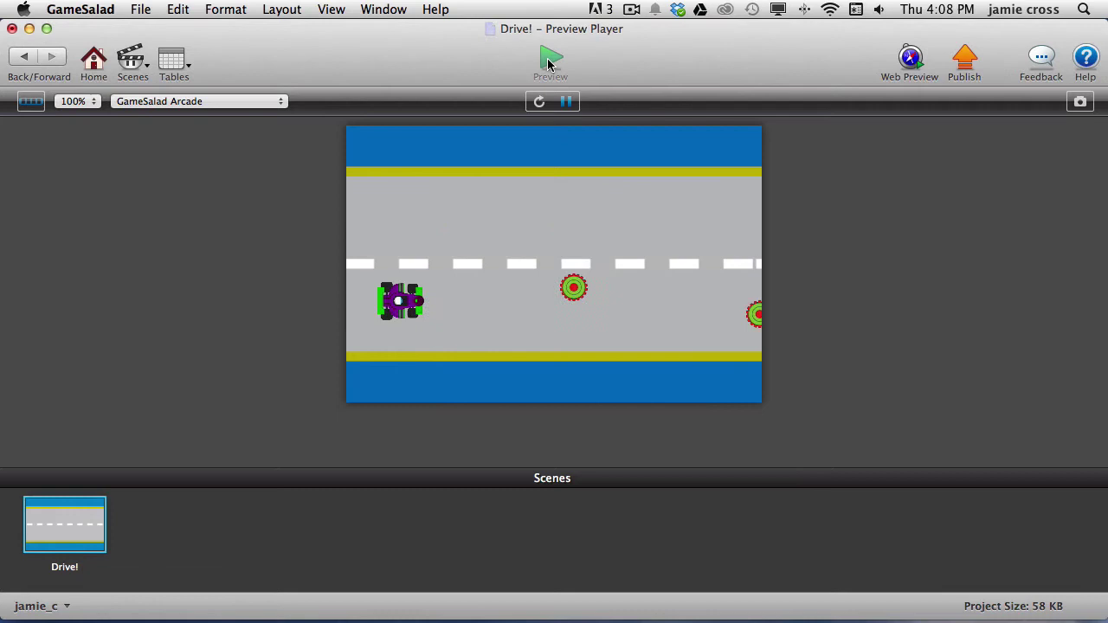
pyautogui.press('Up')
pyautogui.press('Right')
# Weave the car up, left and right to dodge the scrolling landmines
pyautogui.press('Up')
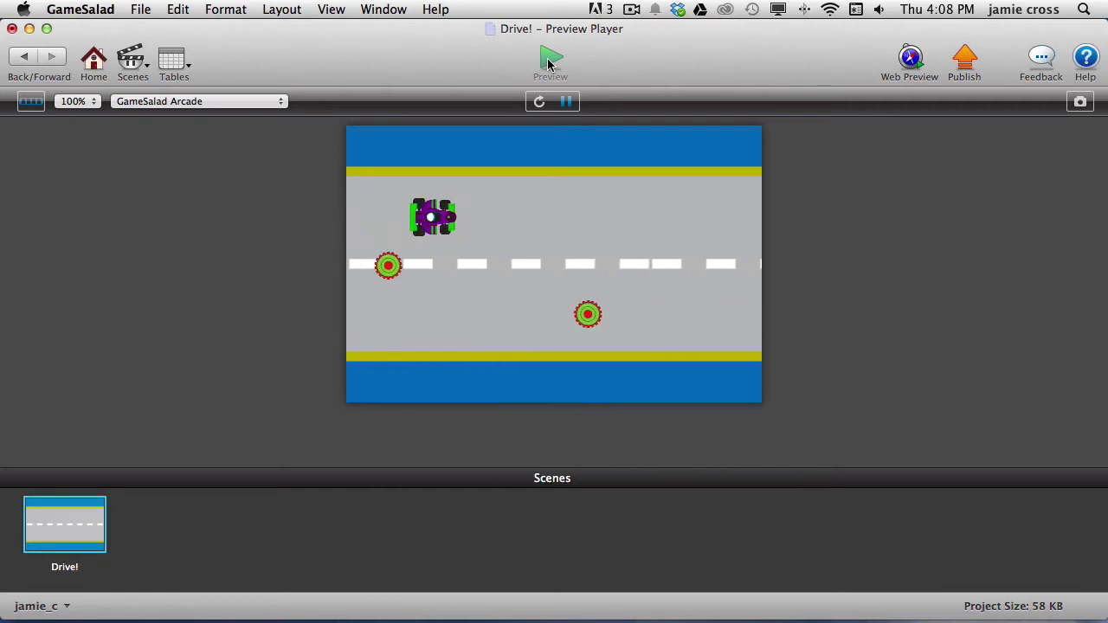
pyautogui.press('Left')
pyautogui.press('Up')
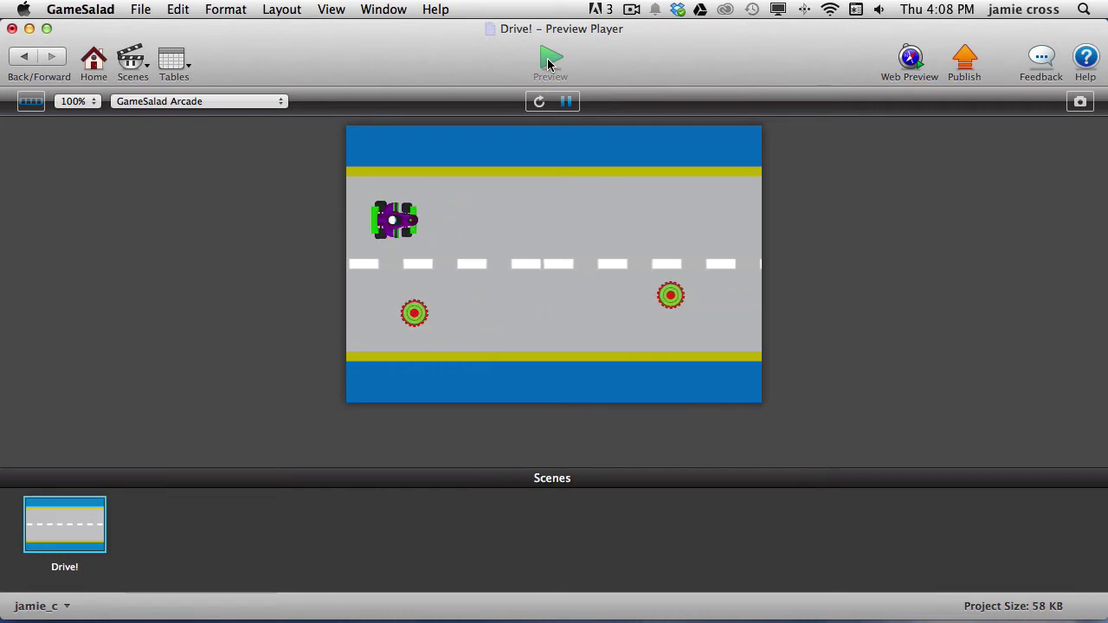
pyautogui.press('Right')
pyautogui.press('Down')
pyautogui.press('Up')
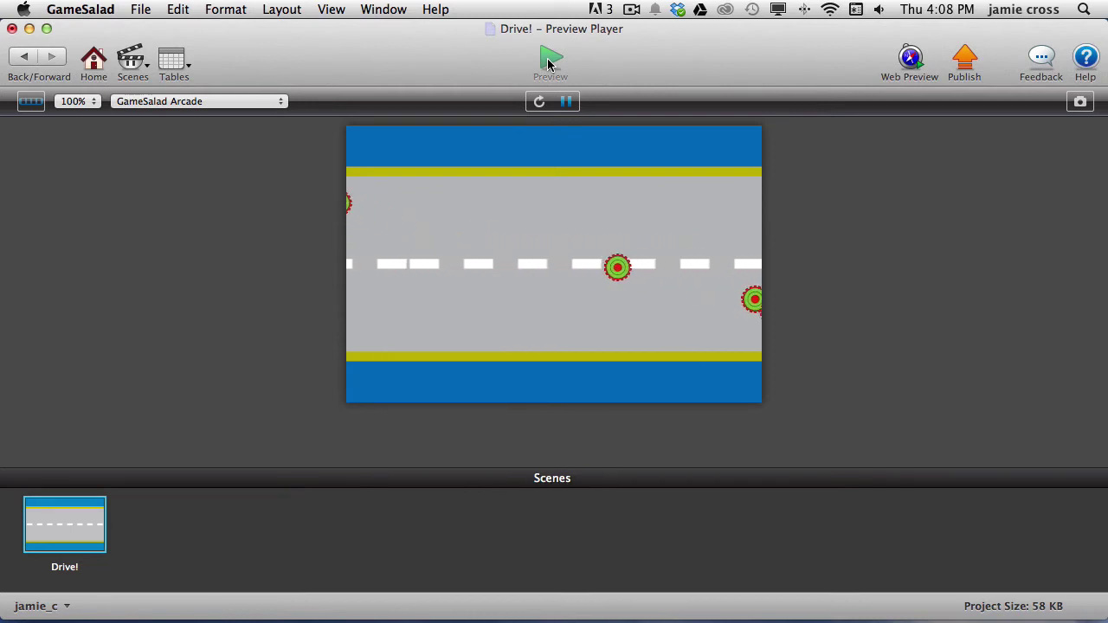
# Reset the Drive! preview so the car returns to the road
pyautogui.click(540, 104)
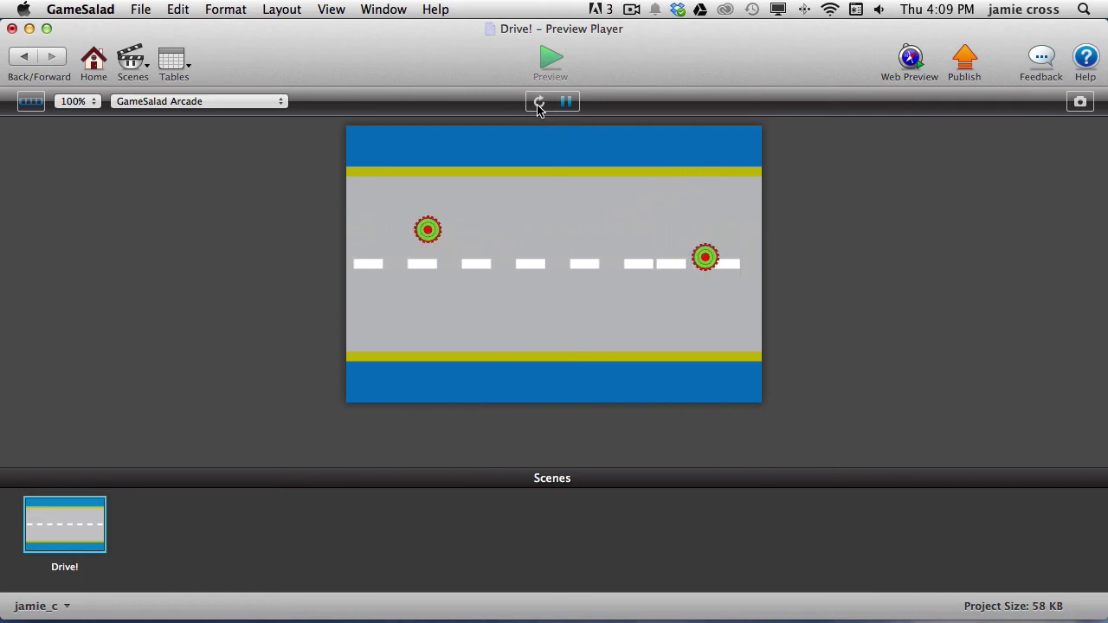
# Reset the game twice, then steer the car up and down past a mine
pyautogui.click(538, 103)
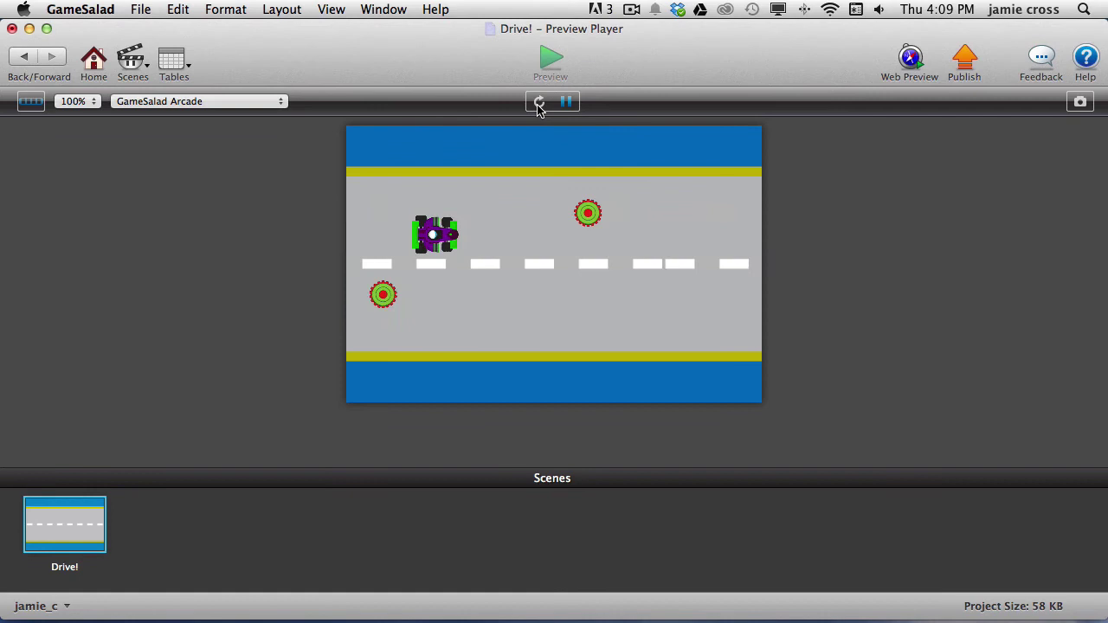
pyautogui.click(538, 103)
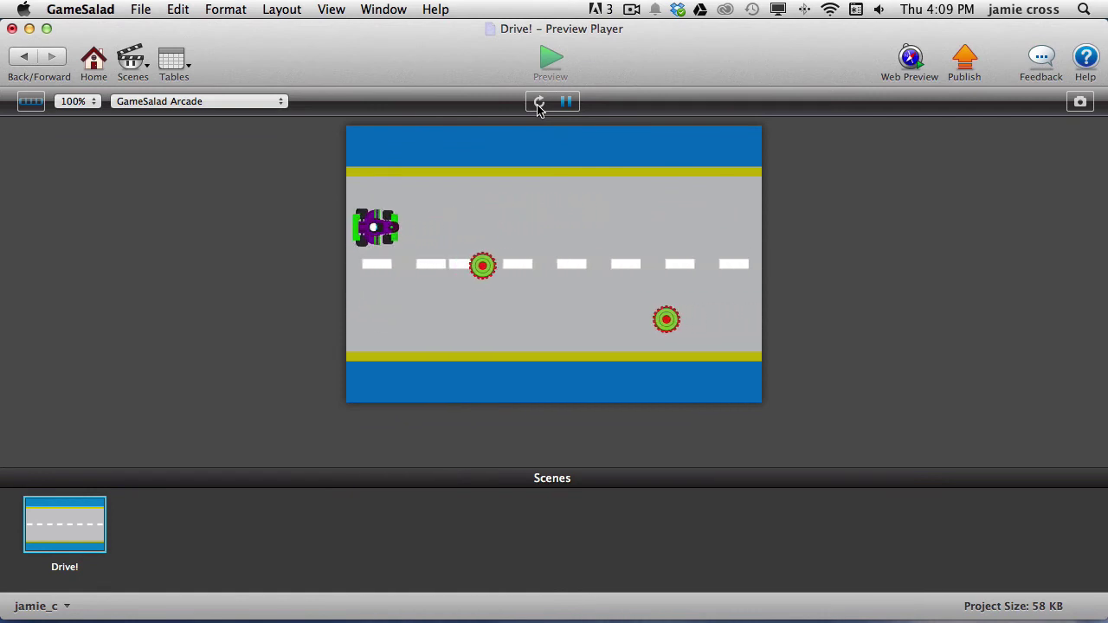
pyautogui.press('Up')
pyautogui.press('Down')
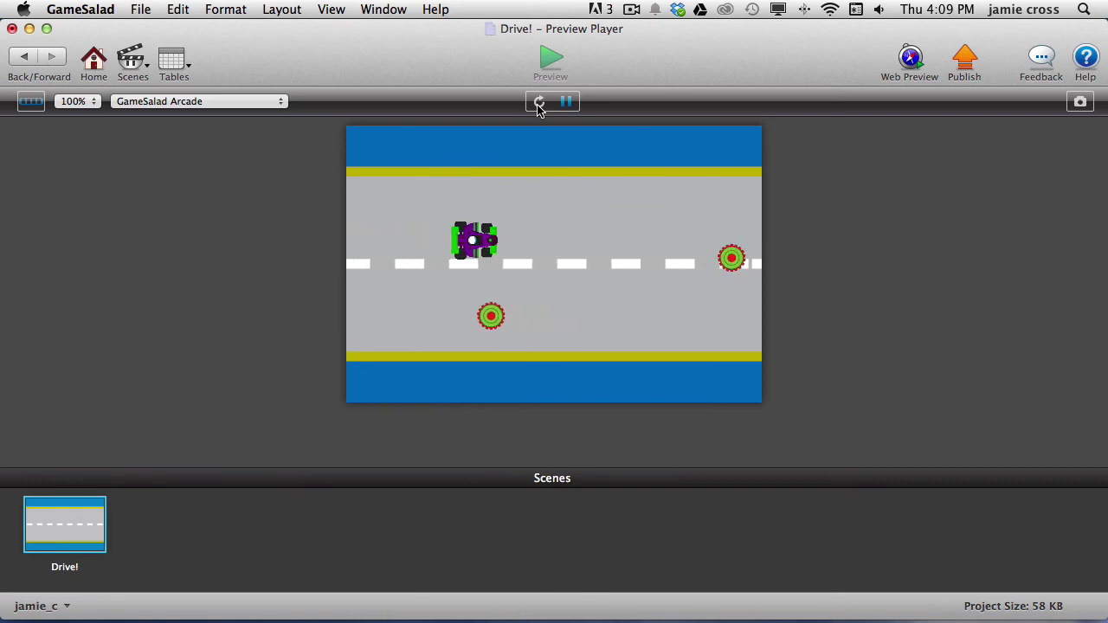
# Reset once more and drive the car between the lower and upper lanes
pyautogui.click(539, 103)
pyautogui.press('Down')
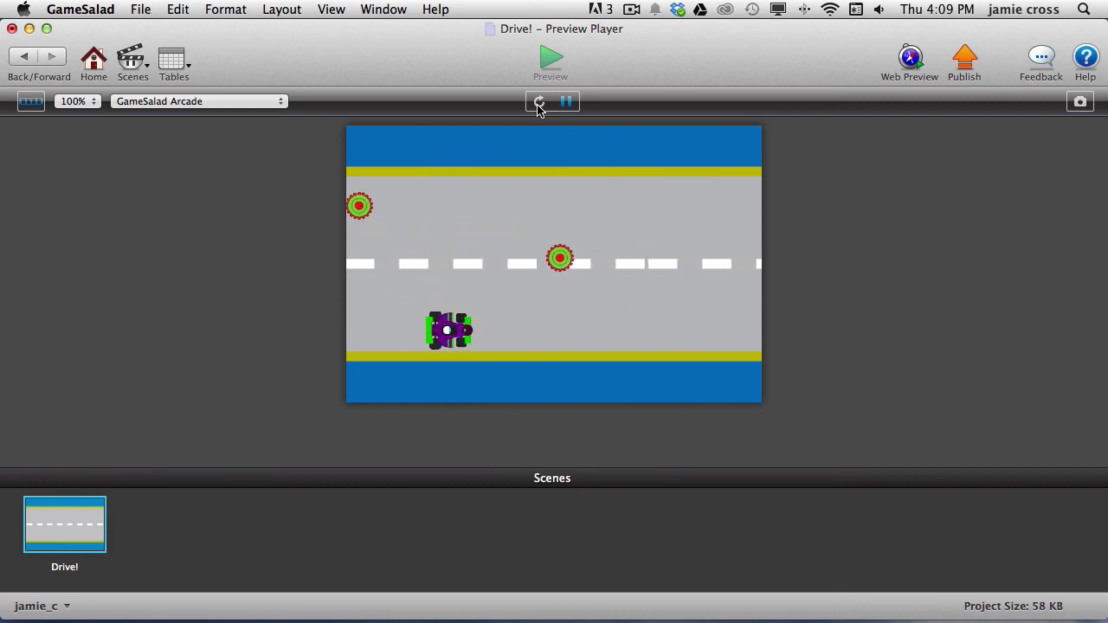
pyautogui.press('Up')
pyautogui.press('Up')
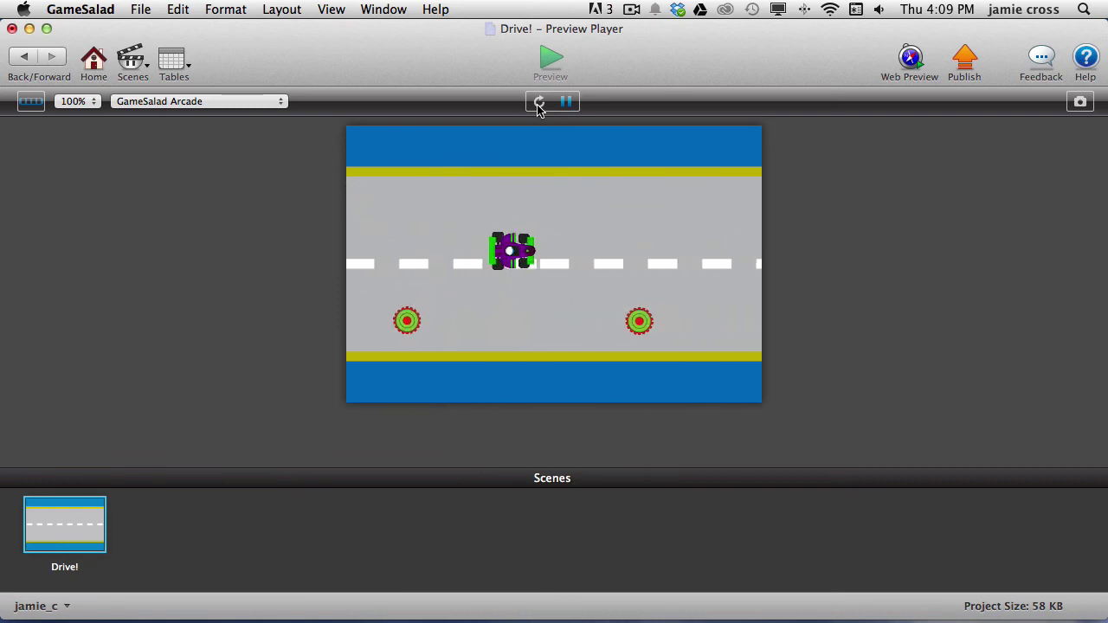
pyautogui.press('Down')
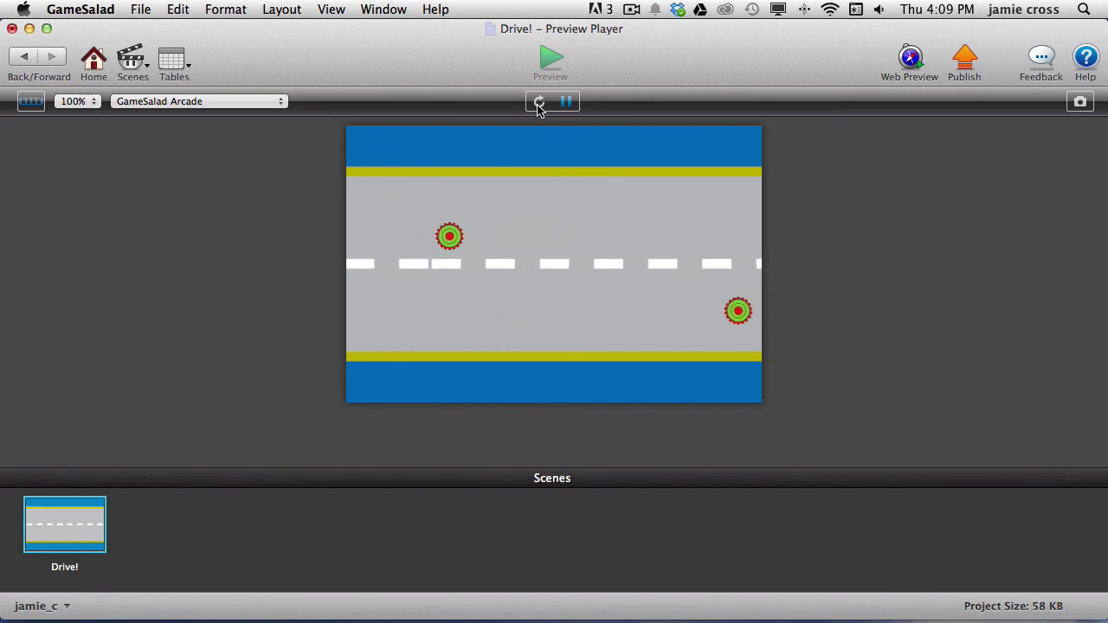